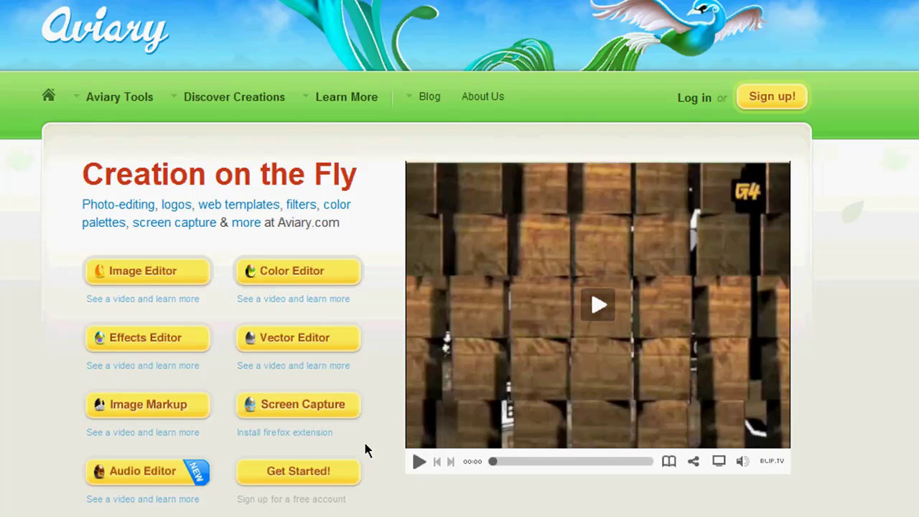
- Highlight the homepage intro and editor links, then scroll through the Aviary homepage
mouse_move(363, 439)
mouse_down()
mouse_move(248, 440)
mouse_move(347, 440)
mouse_up()
drag(343, 415, 314, 410)
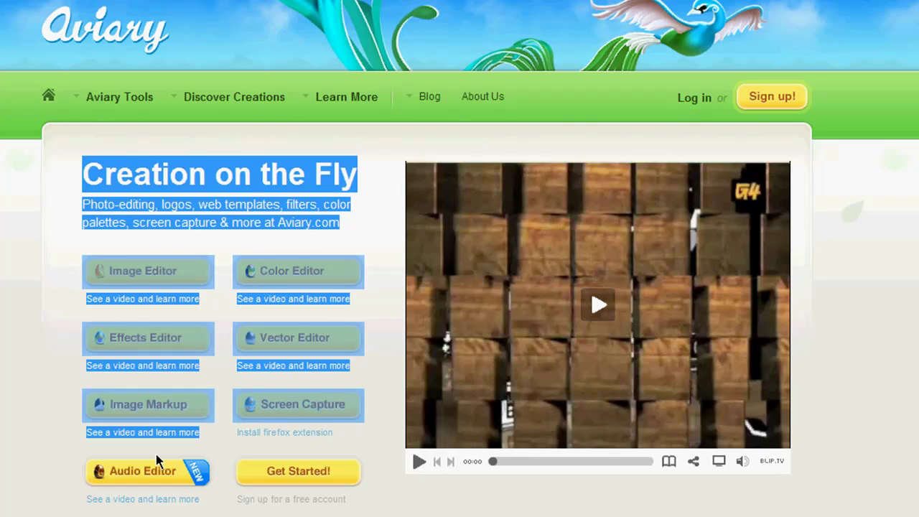
click(61, 465)
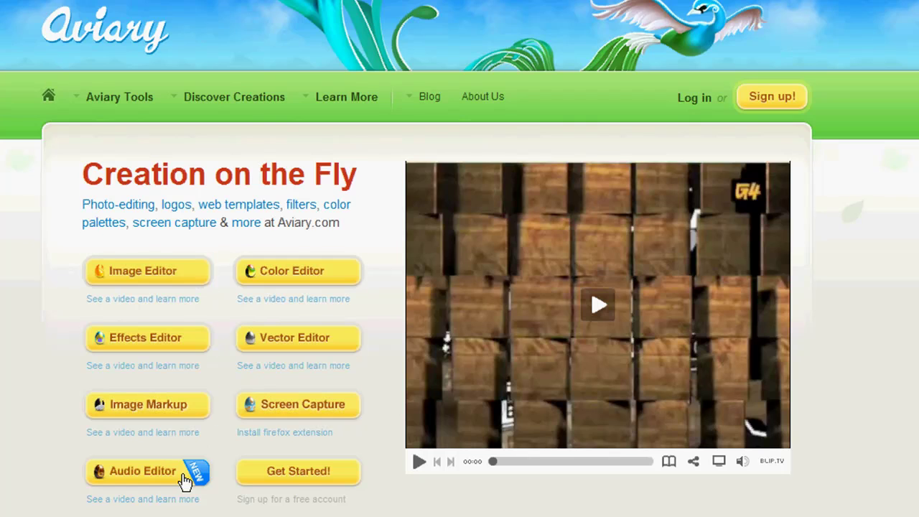
scroll(334, 385, down, 1)
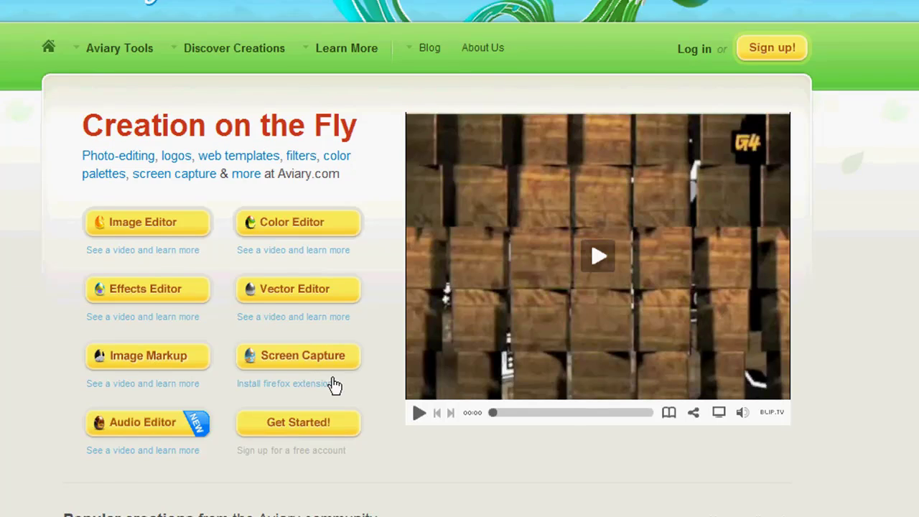
scroll(335, 386, down, 4)
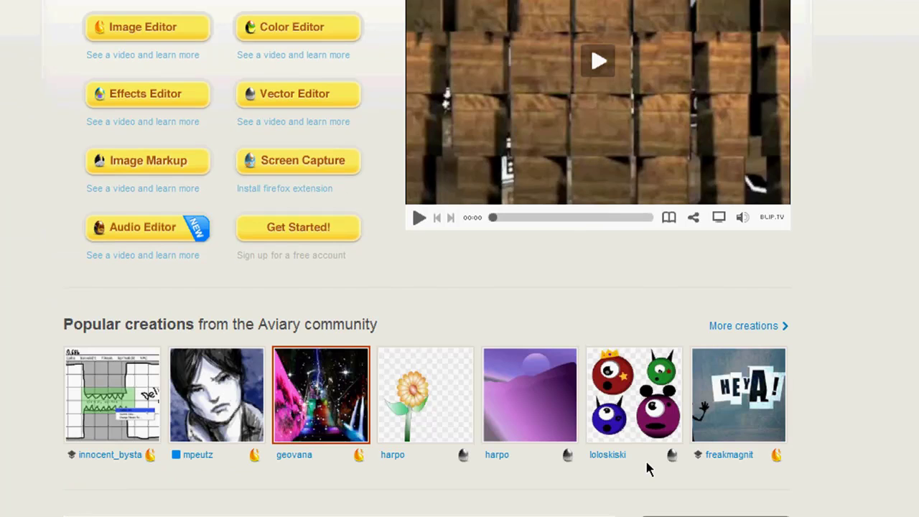
scroll(648, 467, down, 3)
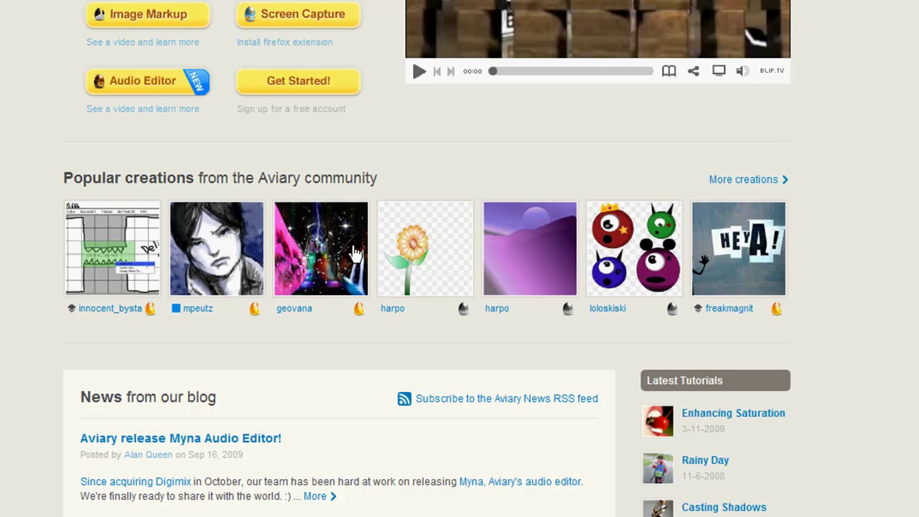
scroll(348, 254, up, 5)
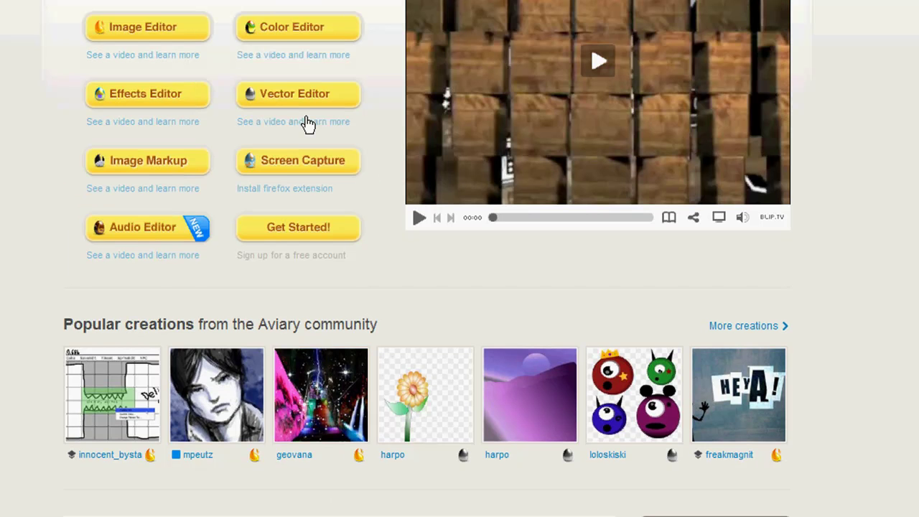
scroll(398, 25, up, 1)
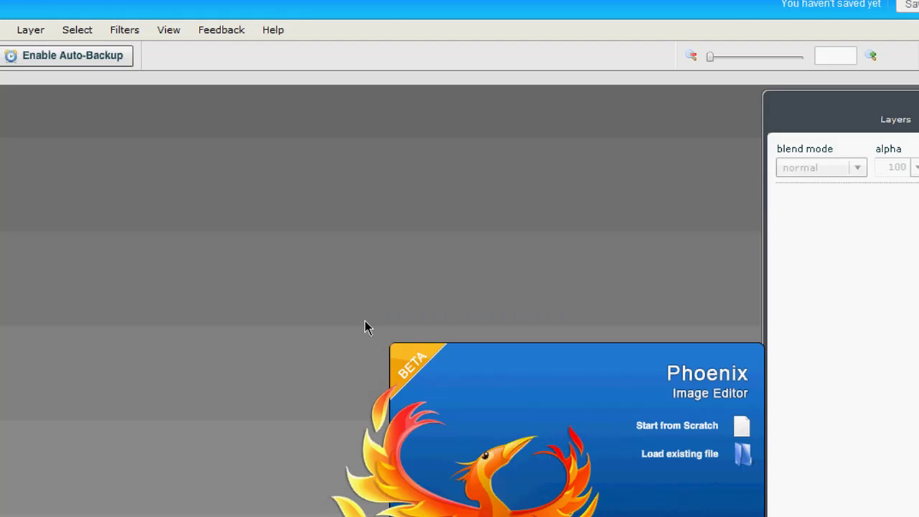
- Start a blank 625×625 px transparent image from scratch in Phoenix
click(680, 425)
click(684, 430)
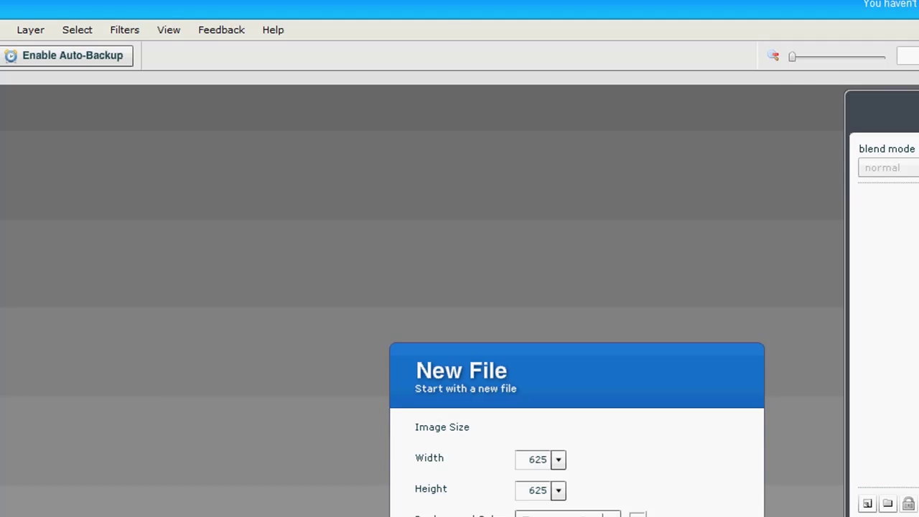
key(Return)
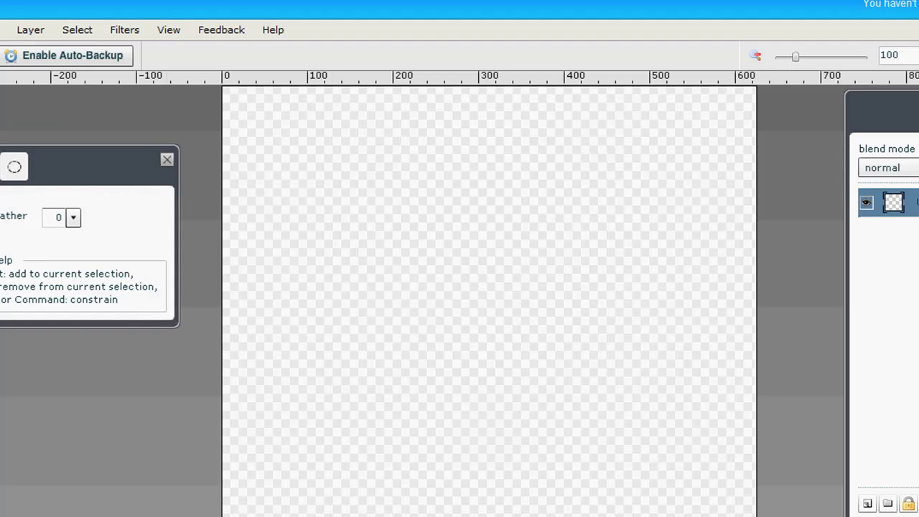
- Add the text 'THIS IS AVIARY' near the canvas top left
key(t)
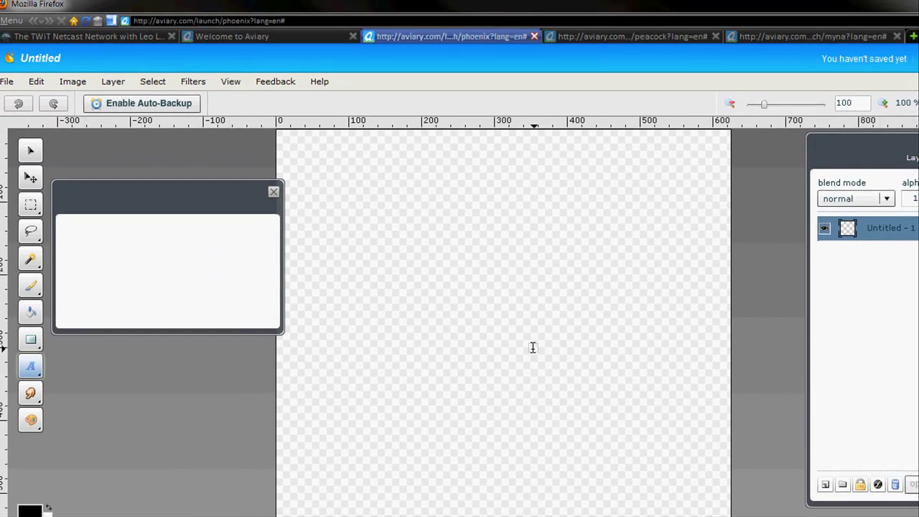
click(316, 217)
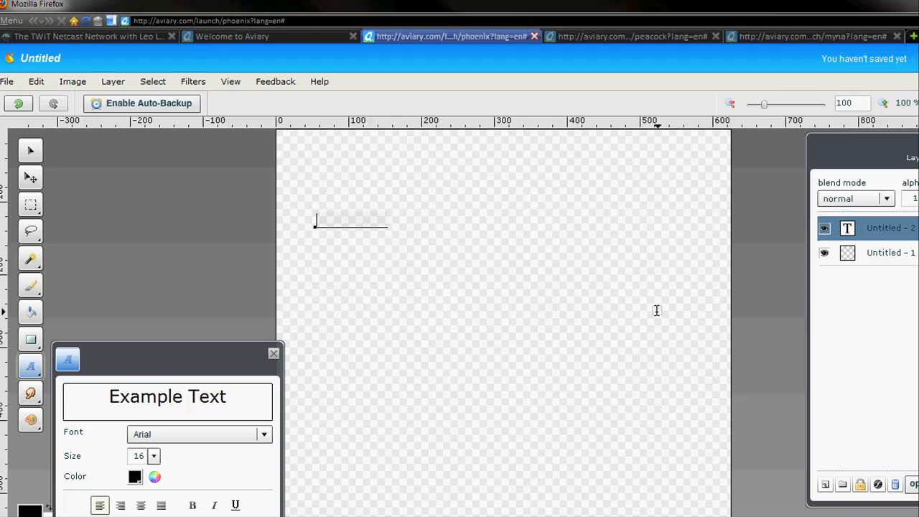
text(THIS IS AVIARY)
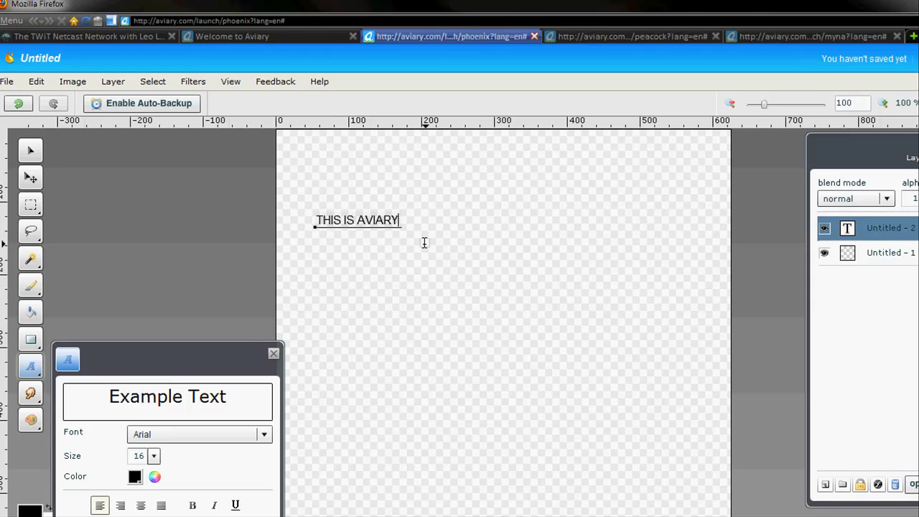
click(425, 243)
click(478, 336)
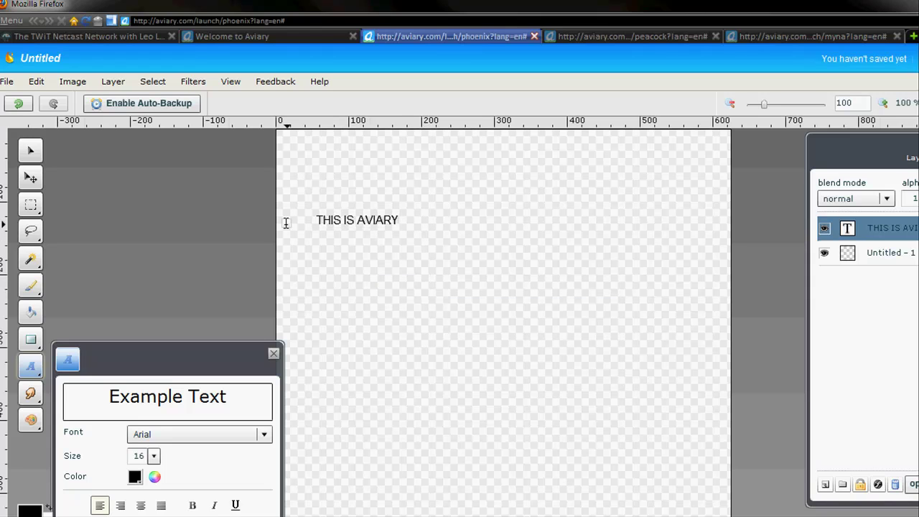
- Move the Untitled - 1 background layer above the text layer
click(313, 219)
click(895, 243)
drag(897, 230, 895, 237)
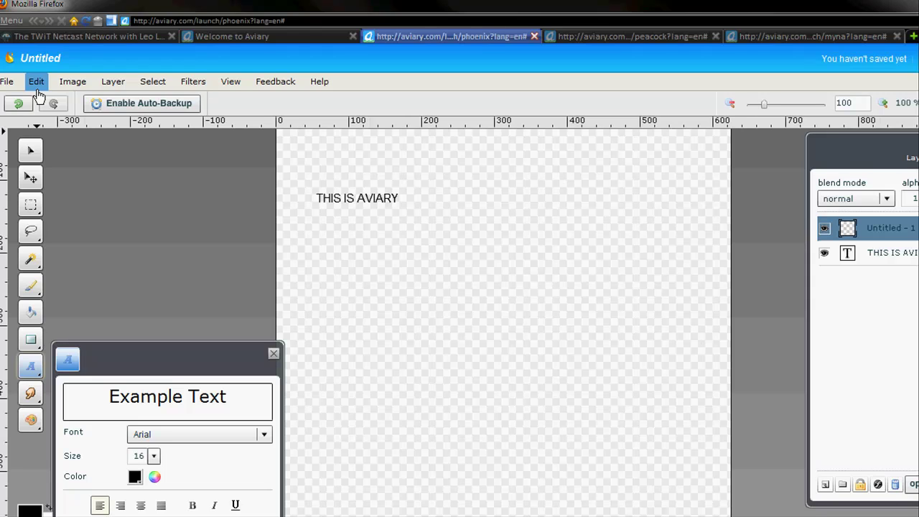
- In Peacock, add a Noise generator node and move the Canvas node aside
click(578, 37)
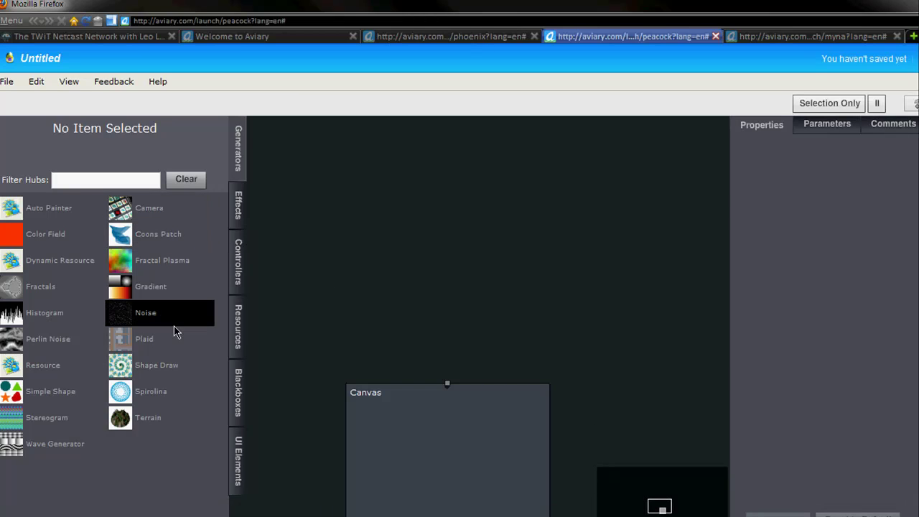
click(135, 321)
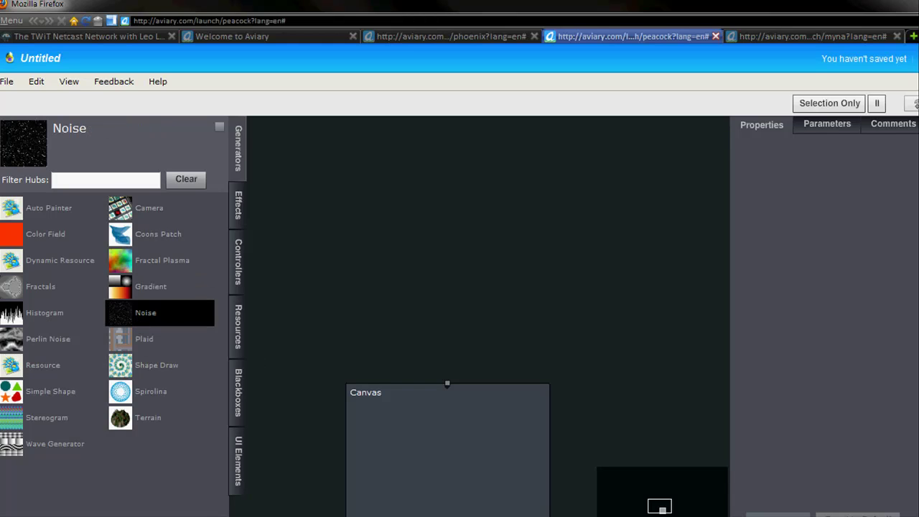
drag(173, 322, 443, 431)
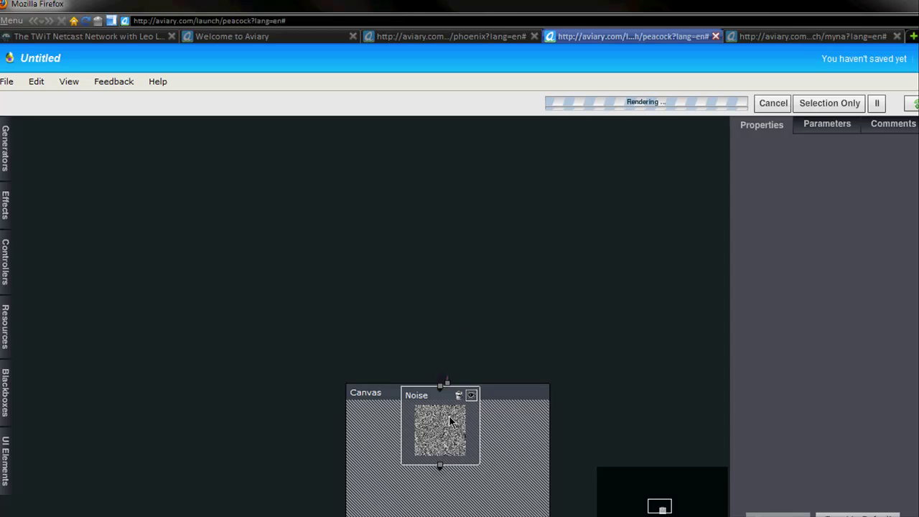
drag(361, 335, 318, 253)
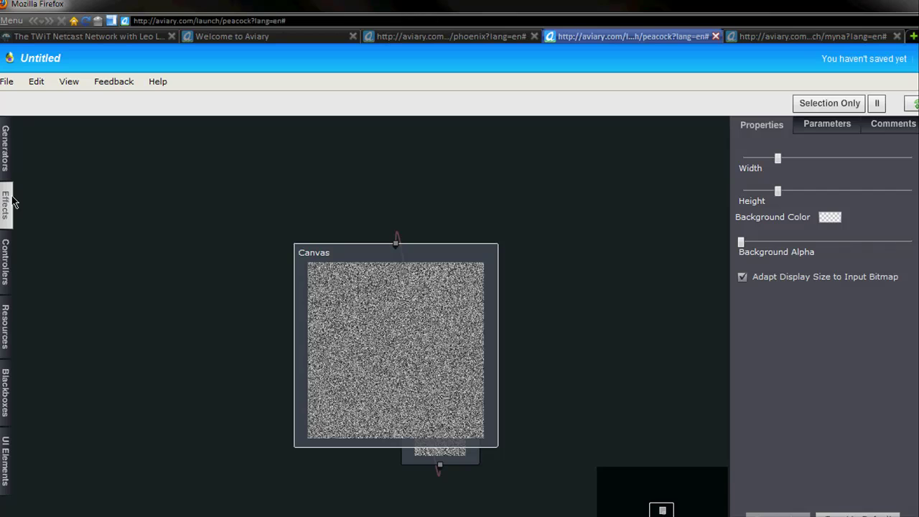
- Add a Glow effect node, wire it to the Canvas, and reposition the Canvas node
click(13, 202)
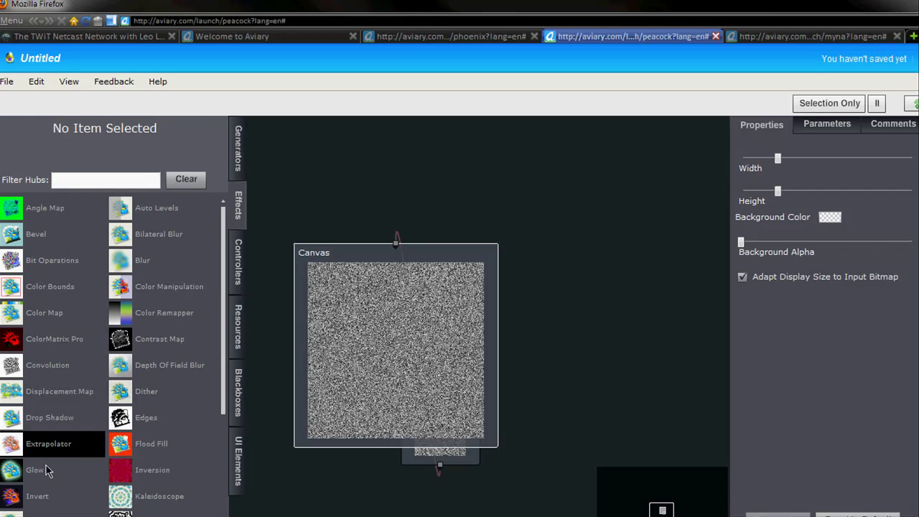
drag(47, 470, 413, 388)
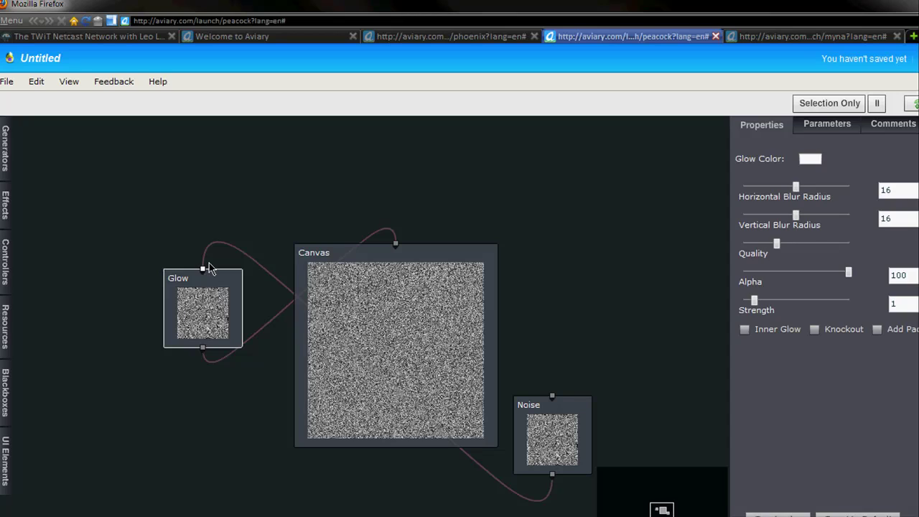
mouse_move(205, 267)
mouse_down()
mouse_move(215, 231)
mouse_move(246, 199)
mouse_move(453, 348)
mouse_up()
drag(392, 308, 575, 192)
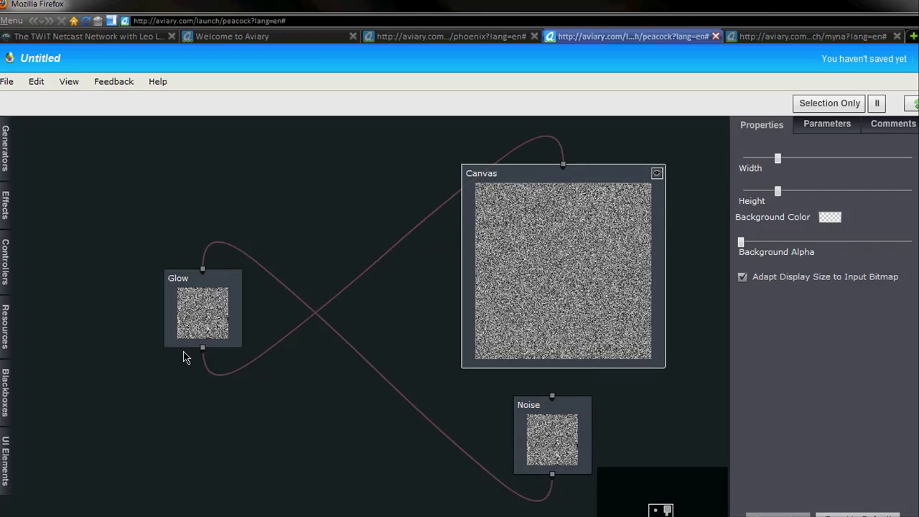
- In Myna, drag outbound_loop02a.mp3 from Acid Rock Glory's Outbound loops onto Track 1
click(781, 41)
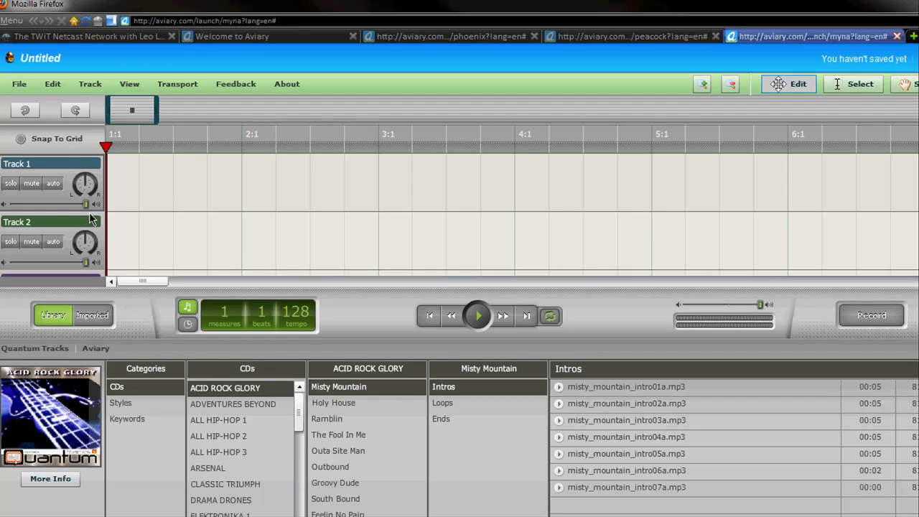
scroll(88, 208, down, 3)
scroll(88, 209, up, 3)
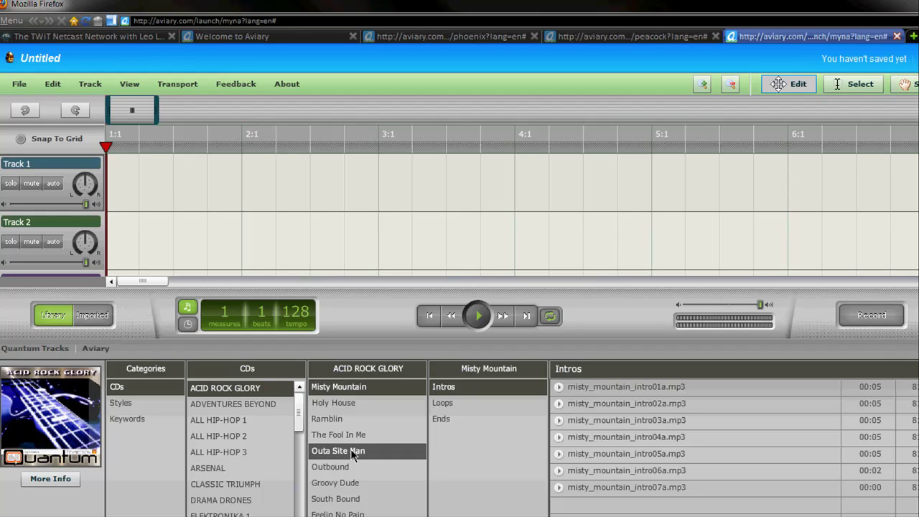
click(349, 466)
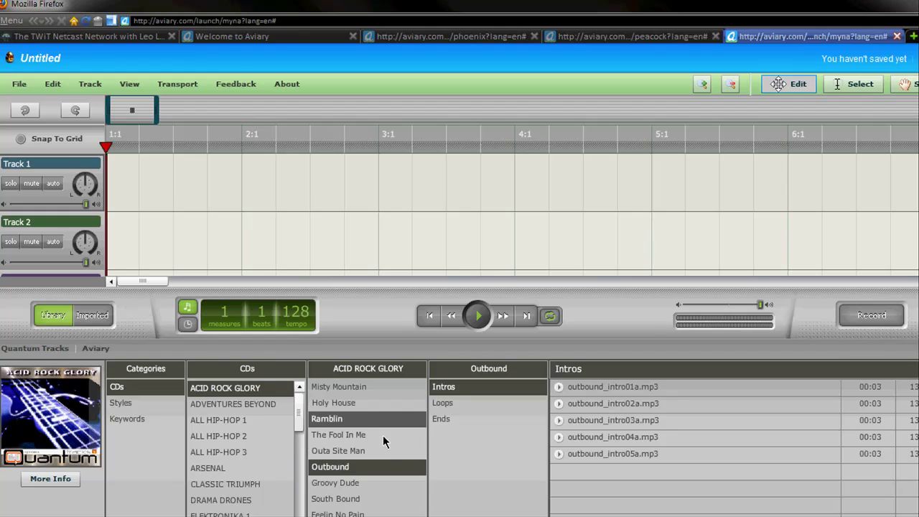
click(445, 419)
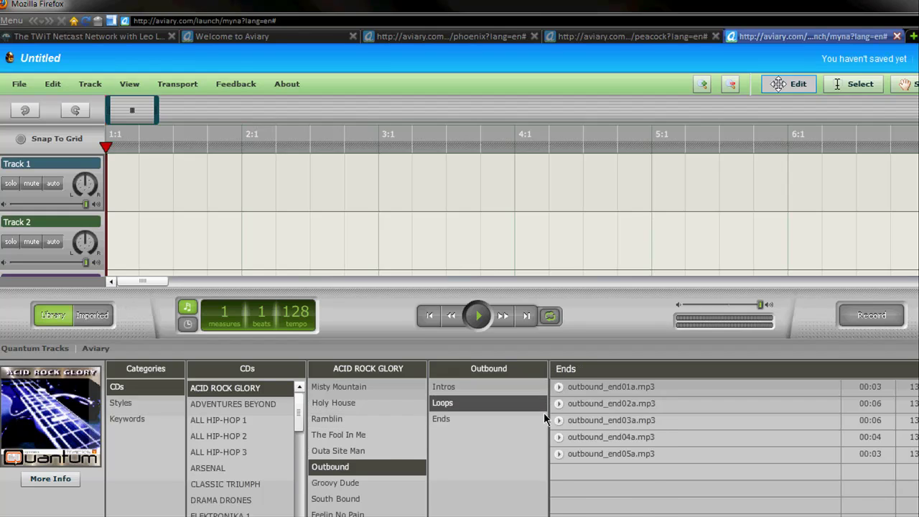
click(444, 403)
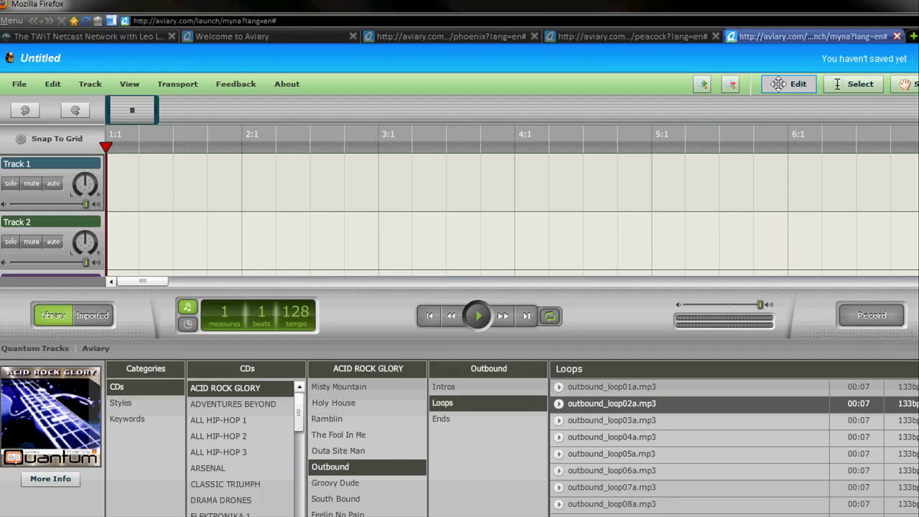
drag(612, 403, 279, 198)
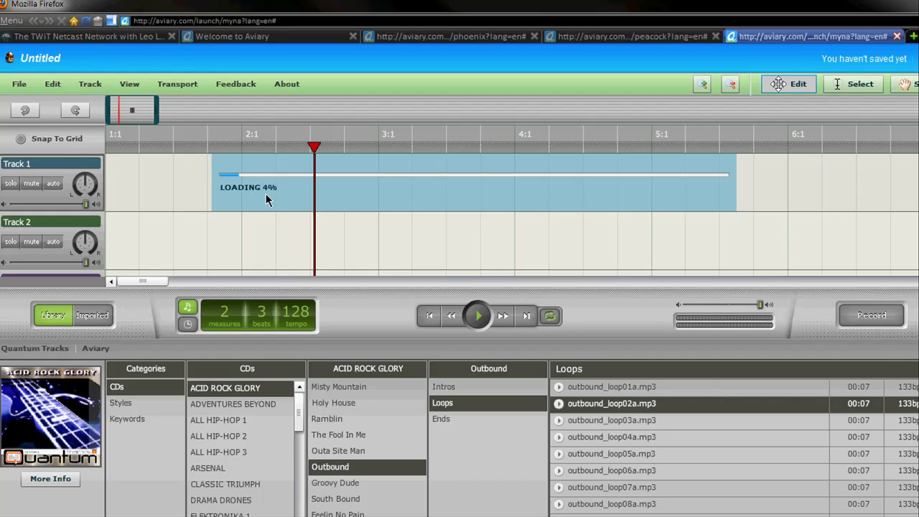
click(125, 197)
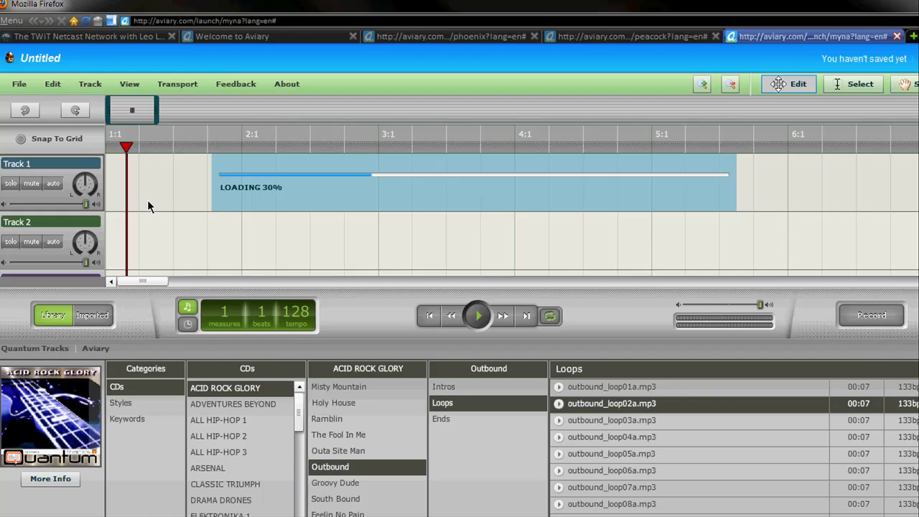
- Close Phoenix, slide the outbound_loop02a.mp3 clip to the start of Track 1, playhead at beat 3
click(537, 37)
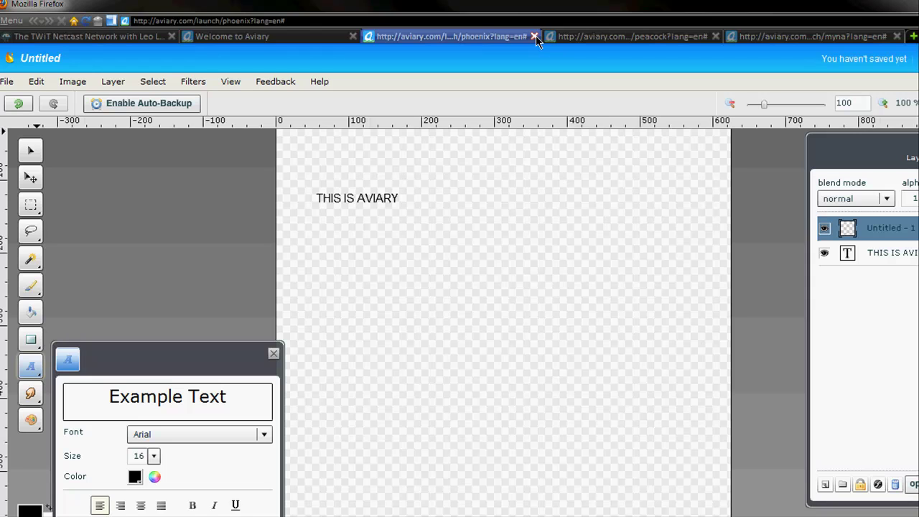
click(535, 36)
mouse_move(335, 195)
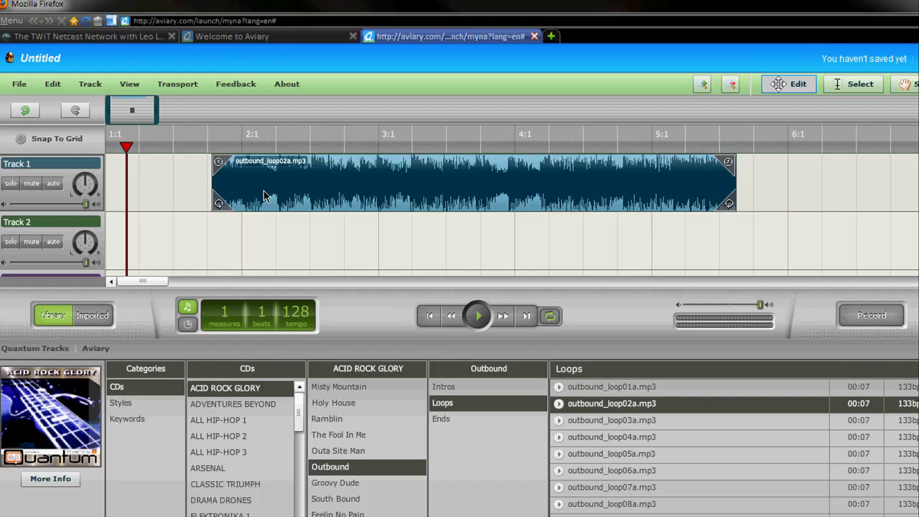
drag(251, 198, 209, 199)
drag(122, 188, 123, 188)
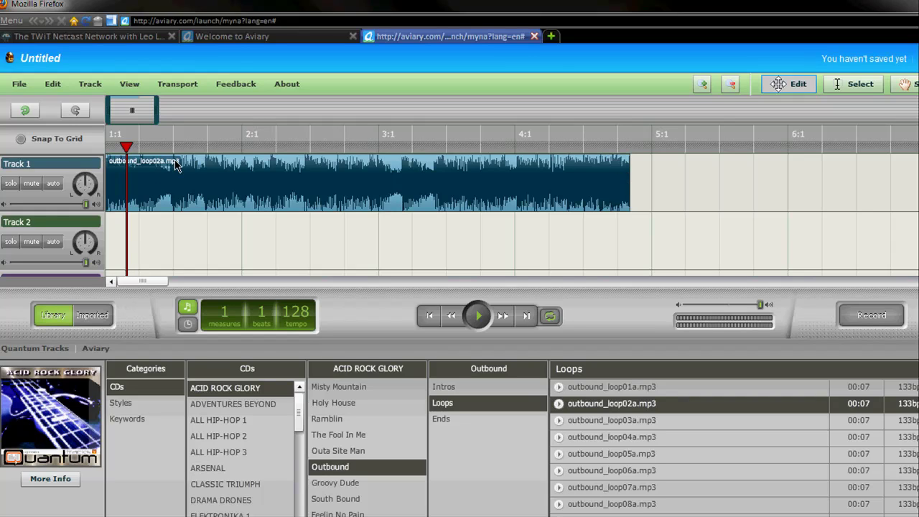
click(184, 137)
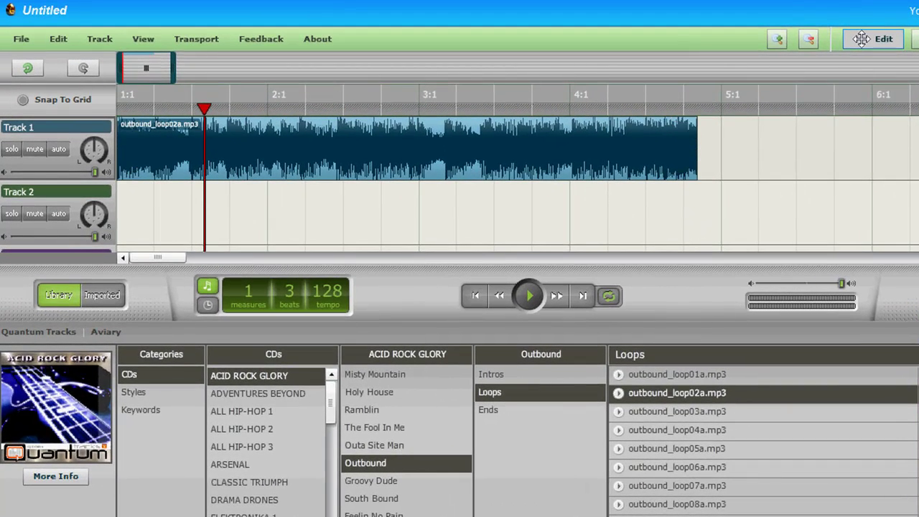
- Scroll the track list and reset the playhead to measure 1, beat 1
scroll(536, 205, down, 5)
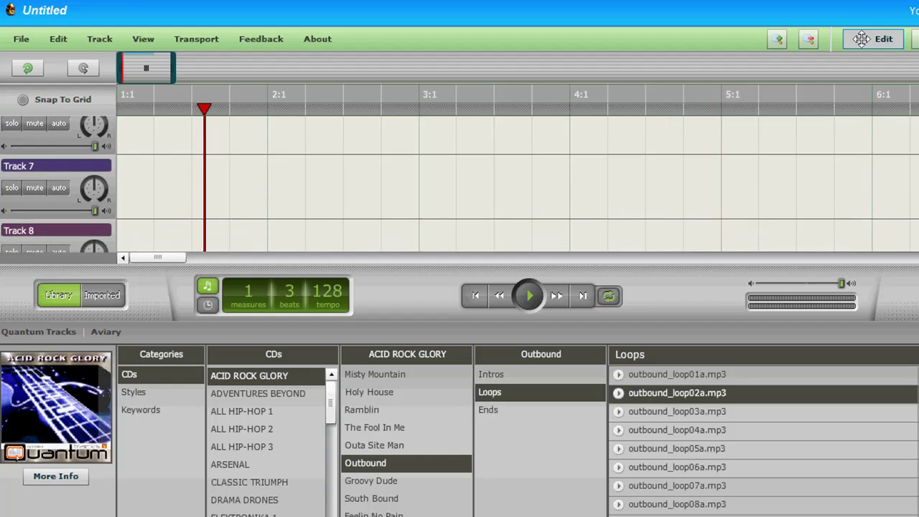
scroll(58, 184, up, 2)
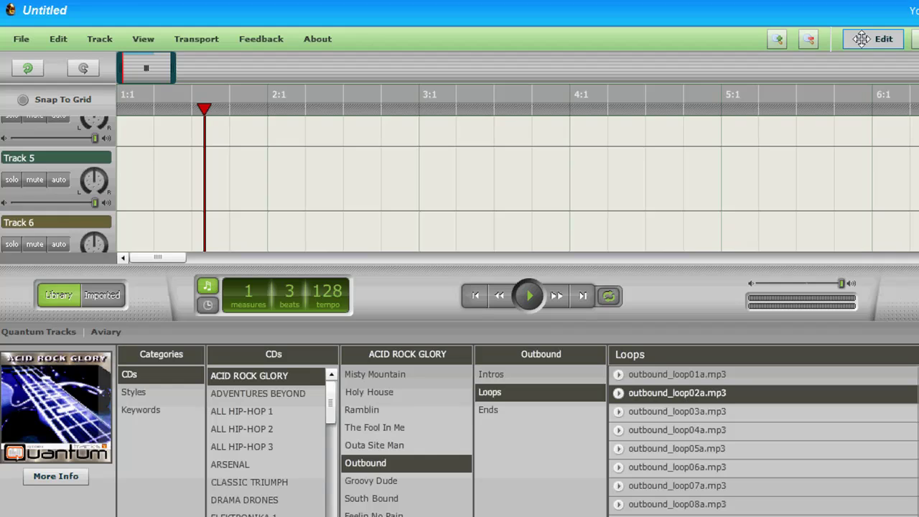
scroll(164, 180, up, 2)
scroll(165, 180, down, 2)
click(483, 303)
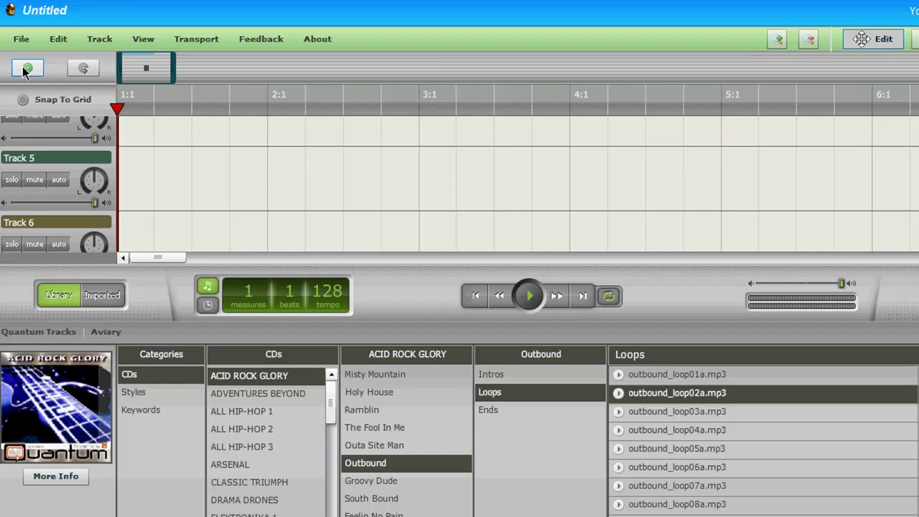
- Adjust the master volume, rewind, and play the song briefly before pausing
click(201, 80)
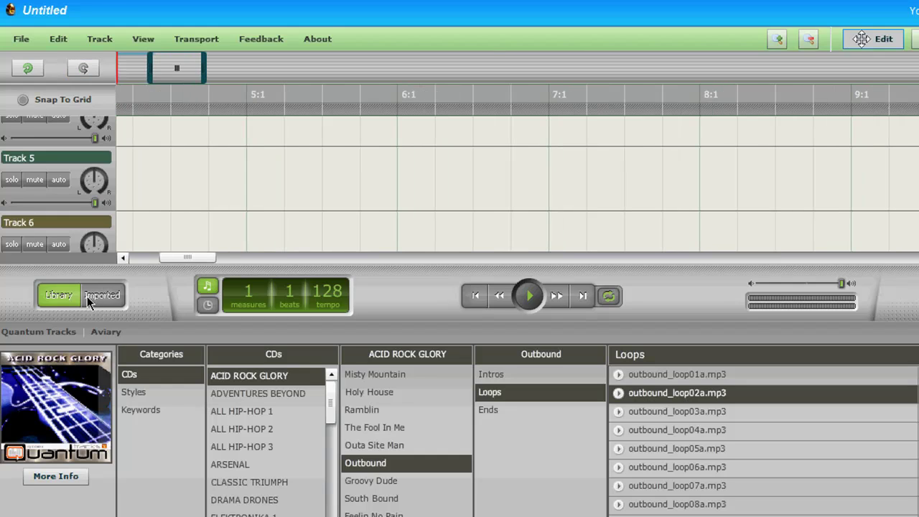
drag(841, 284, 819, 284)
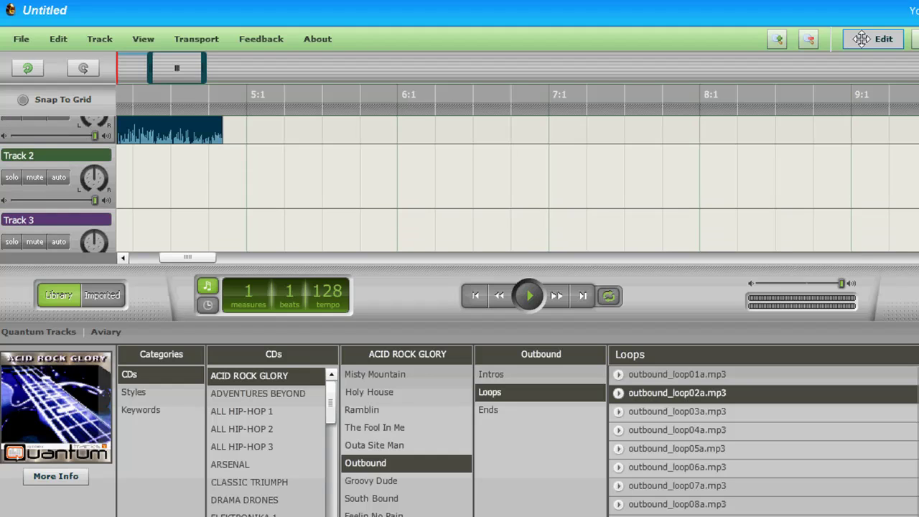
click(500, 296)
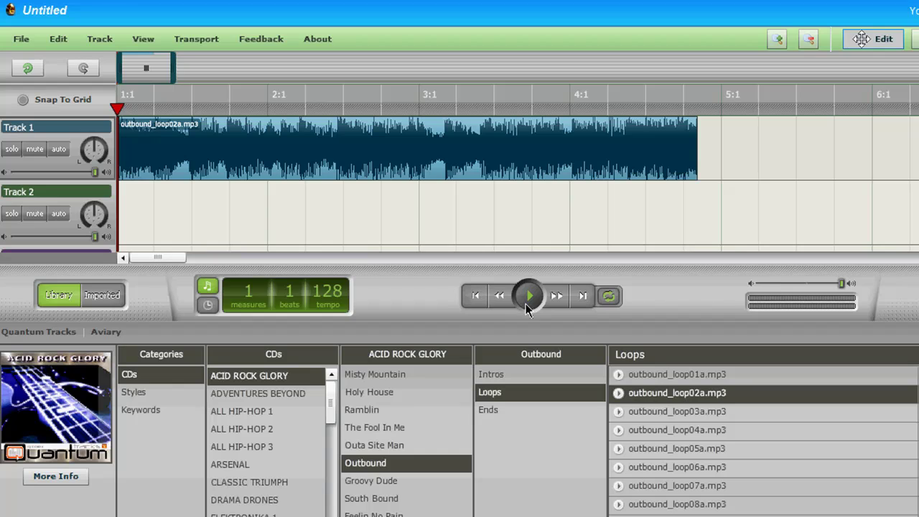
click(529, 296)
click(529, 296)
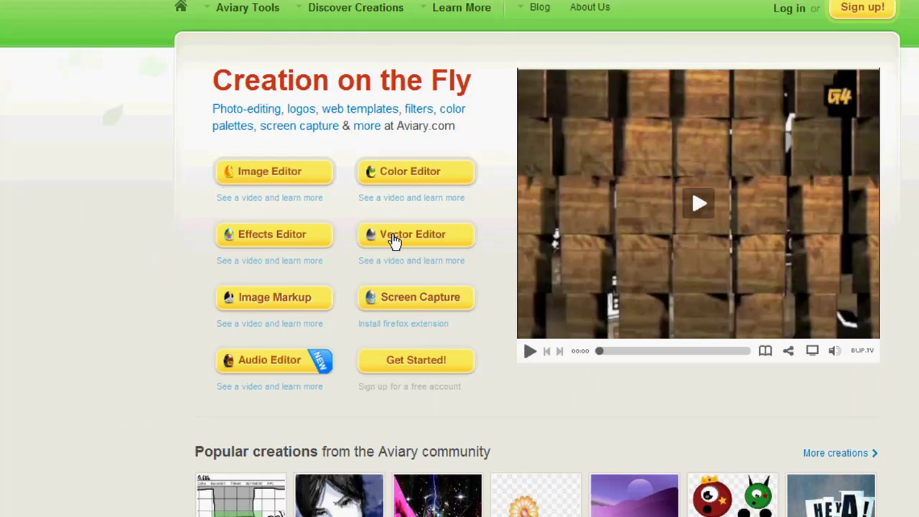
- Scroll the Aviary homepage down to the Popular creations section
scroll(474, 365, down, 1)
scroll(474, 365, down, 1)
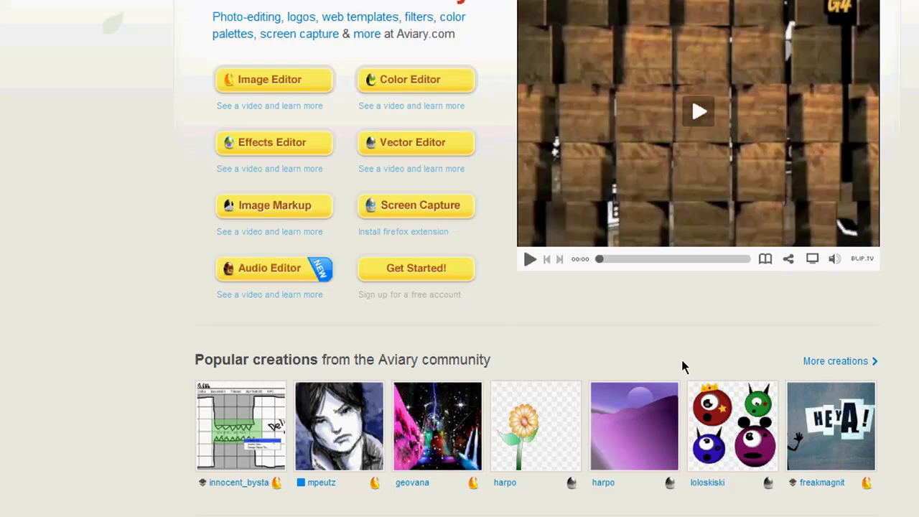
scroll(838, 352, down, 2)
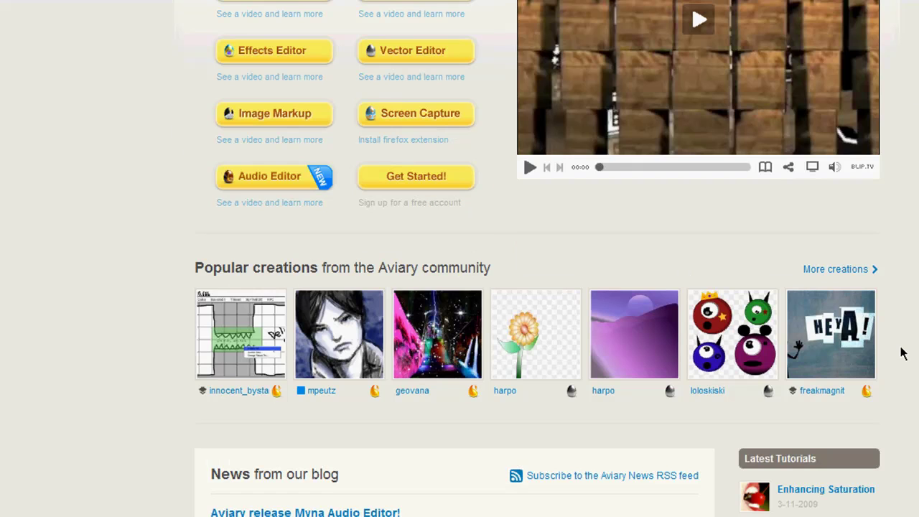
key(ctrl+a)
click(155, 374)
scroll(477, 384, down, 3)
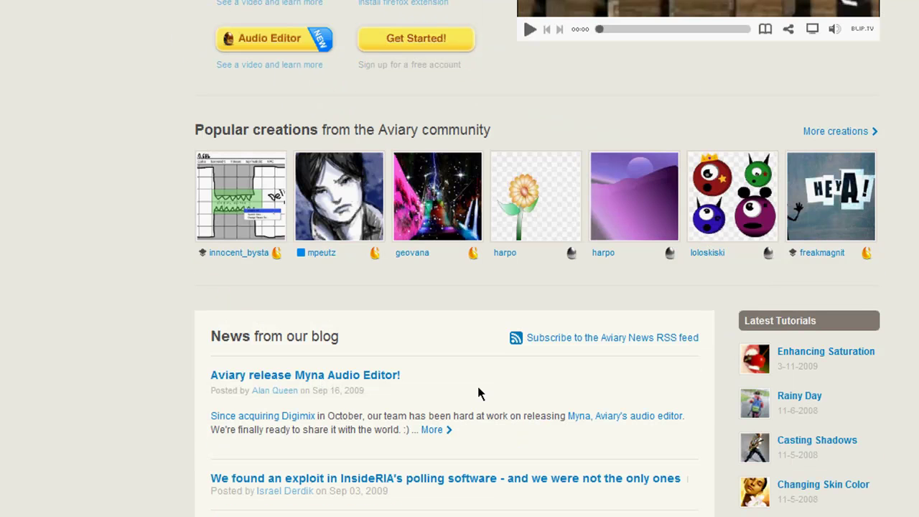
scroll(480, 394, down, 1)
drag(402, 331, 168, 335)
click(484, 350)
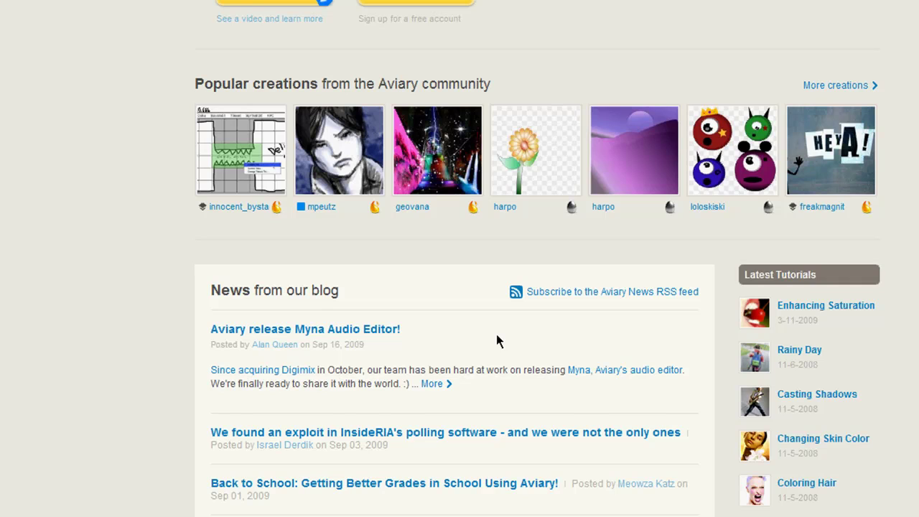
drag(368, 344, 244, 345)
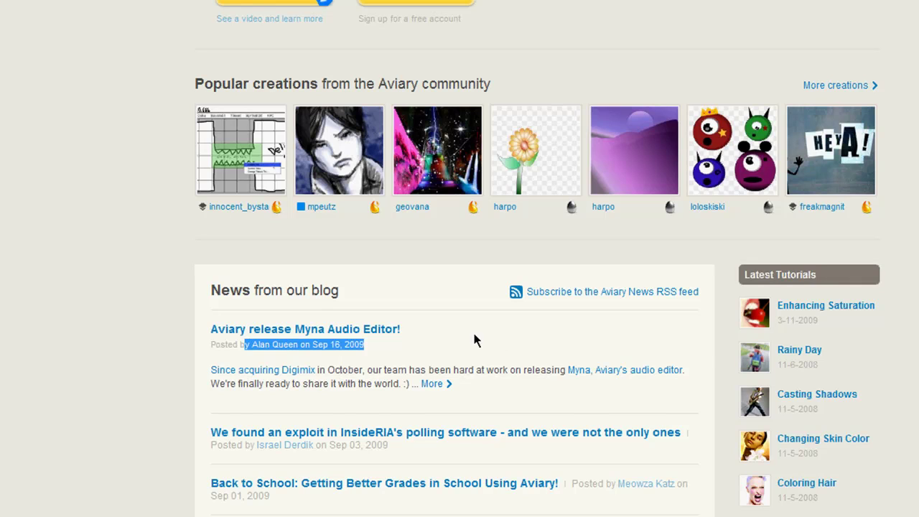
click(474, 340)
scroll(916, 357, down, 1)
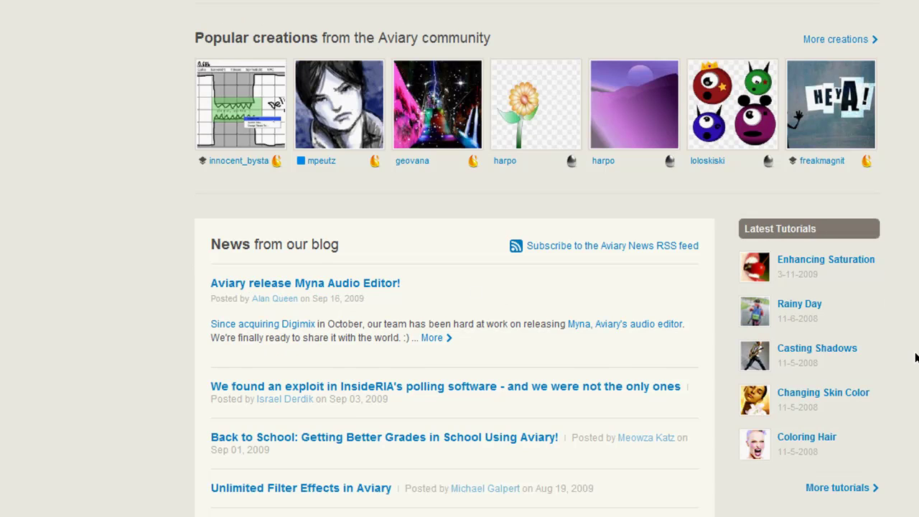
drag(825, 230, 720, 247)
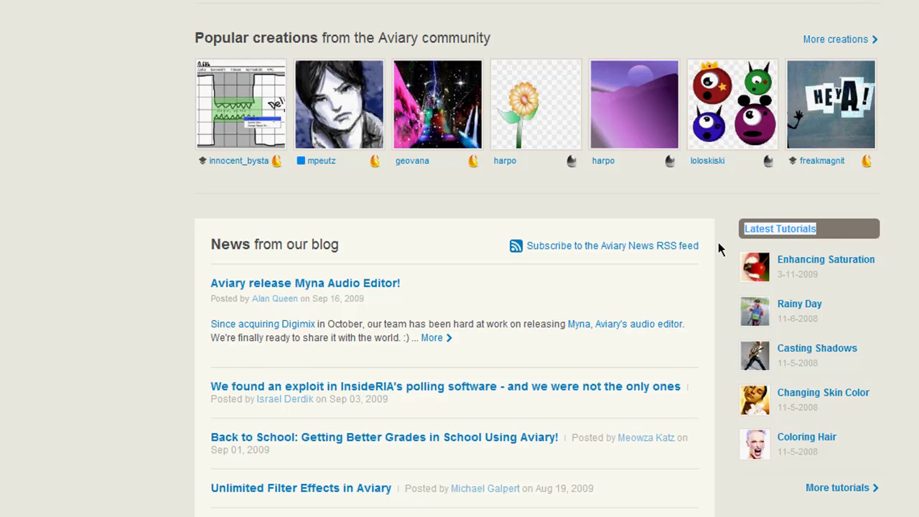
scroll(873, 312, down, 3)
scroll(775, 369, down, 4)
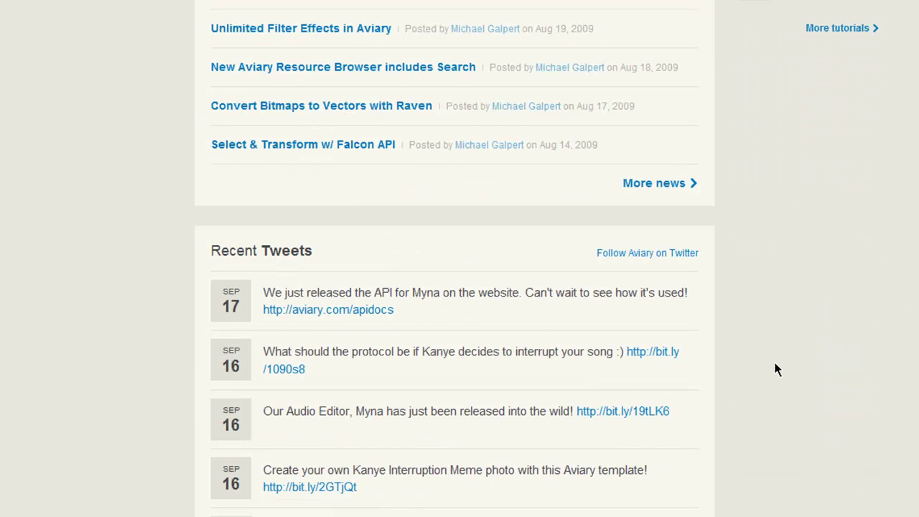
scroll(775, 369, up, 15)
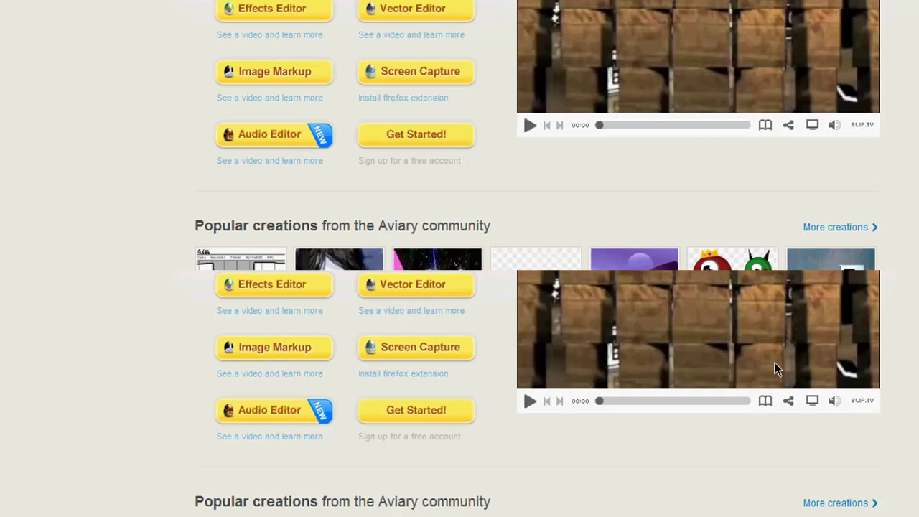